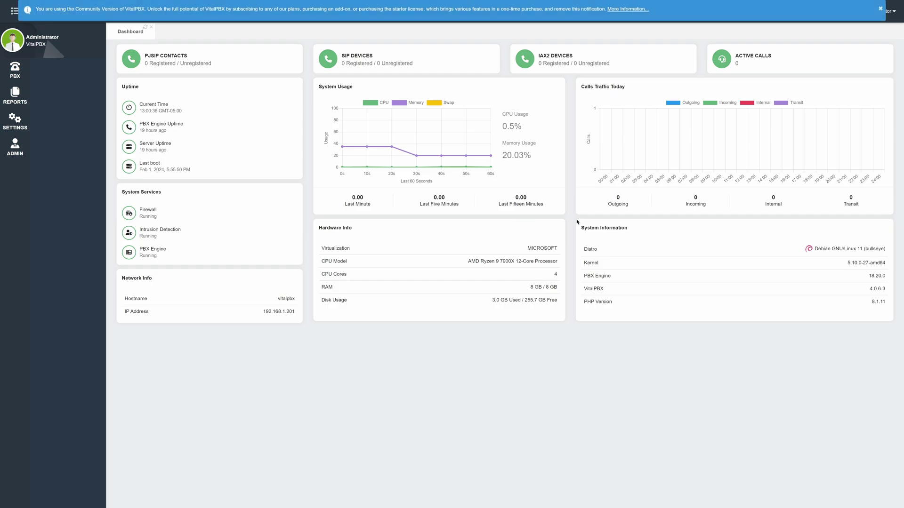
Enter the account holder's name and e-mail in the registration form, then activate via existing-account login
left_click(890, 21)
left_click(849, 45)
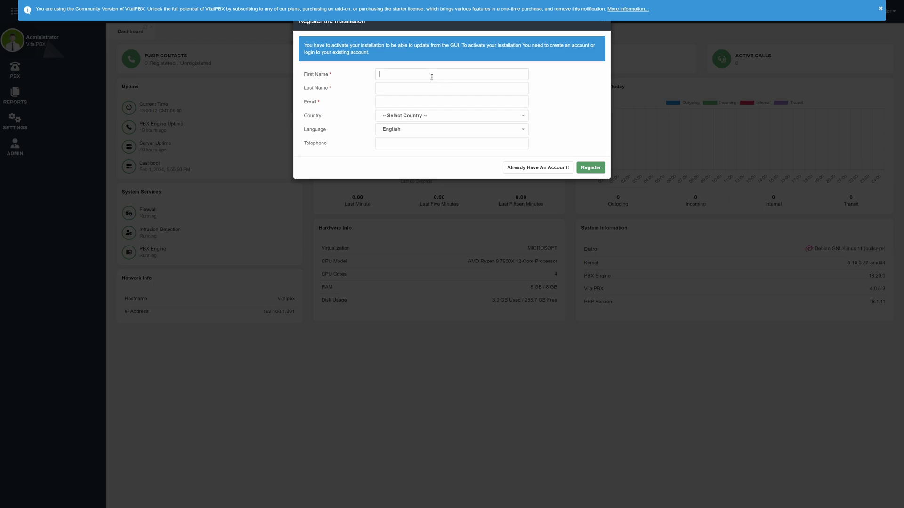
key("Tab")
key("Tab")
left_click(435, 118)
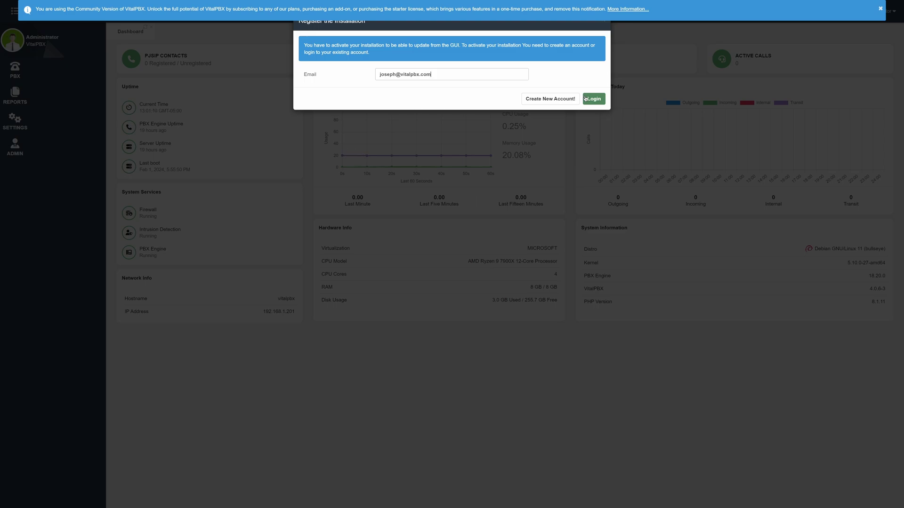
left_click(588, 99)
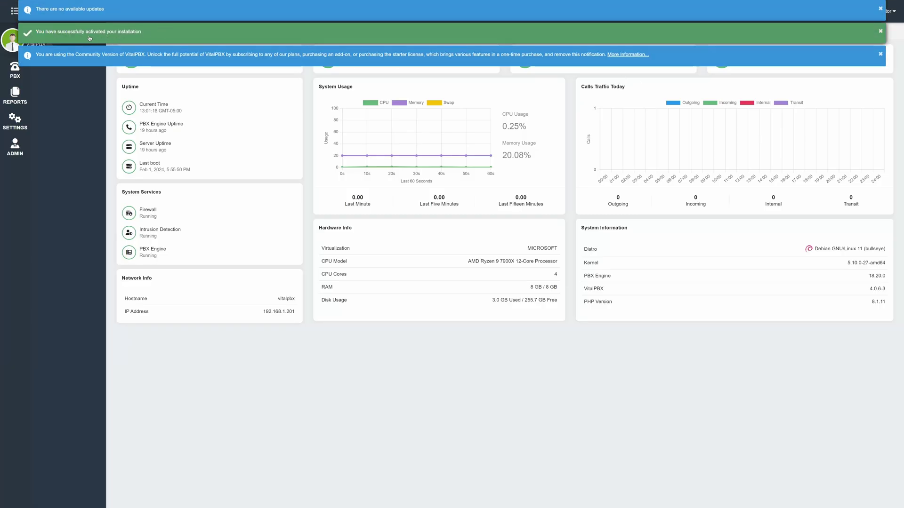
Dismiss the update and activation notices and expand PBX > Extensions in the sidebar
left_click(880, 8)
left_click(880, 8)
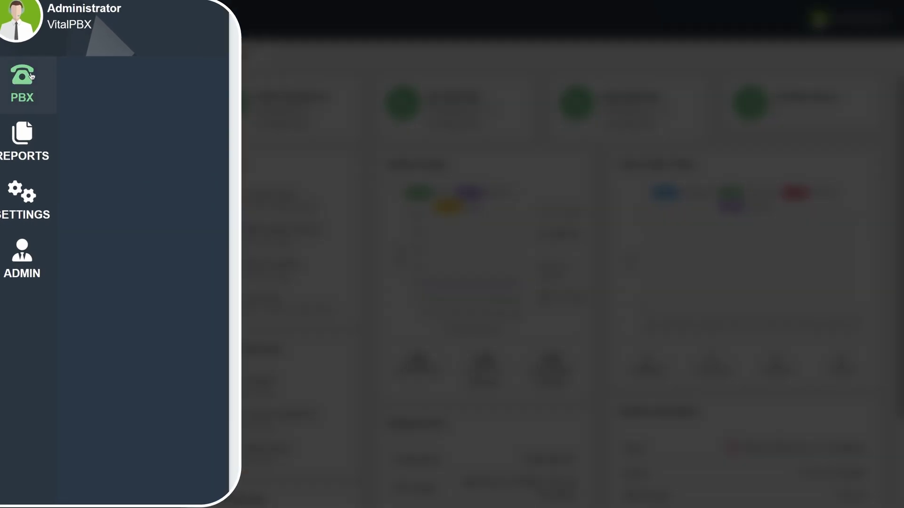
left_click(38, 81)
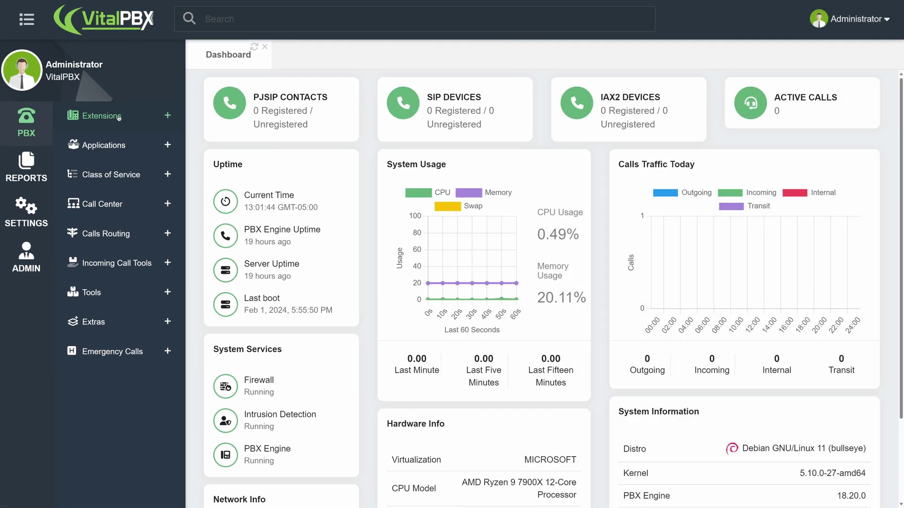
left_click(119, 116)
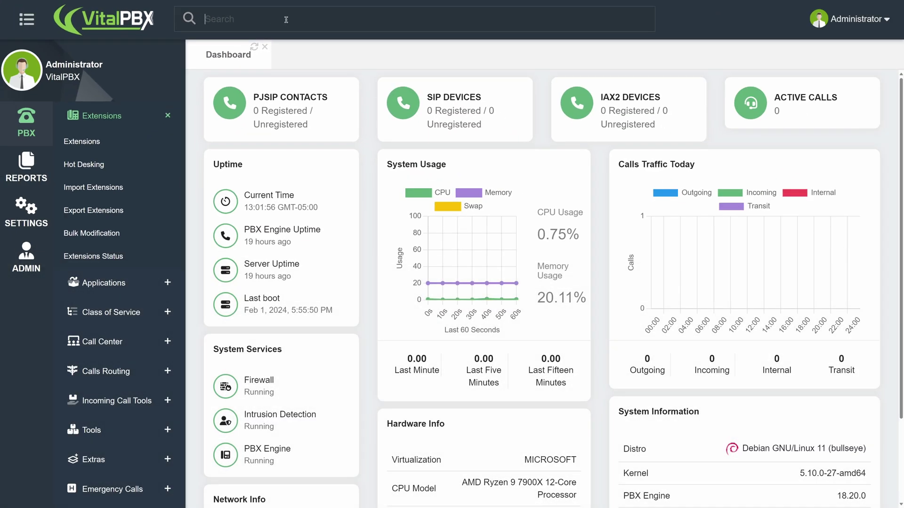
Search for 'Extensions' and open the Extensions module's new-extension form for 1003
type("Extensions")
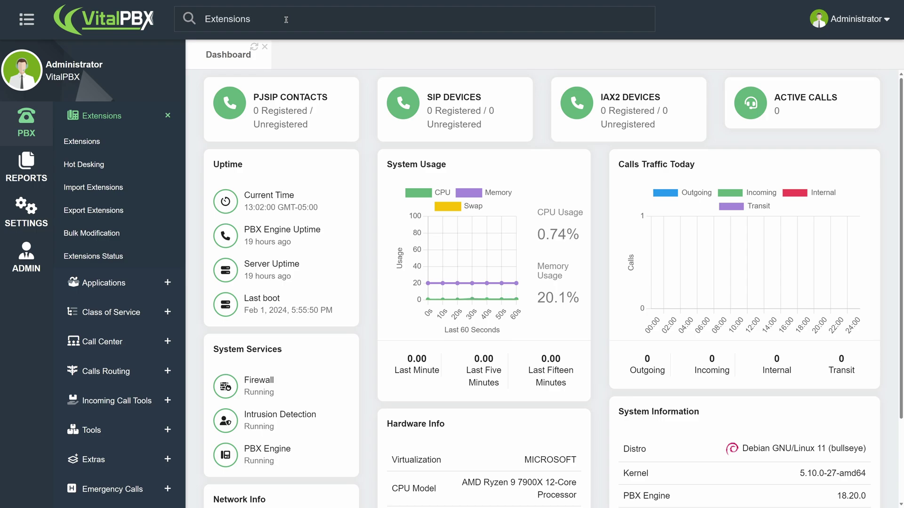
key("Return")
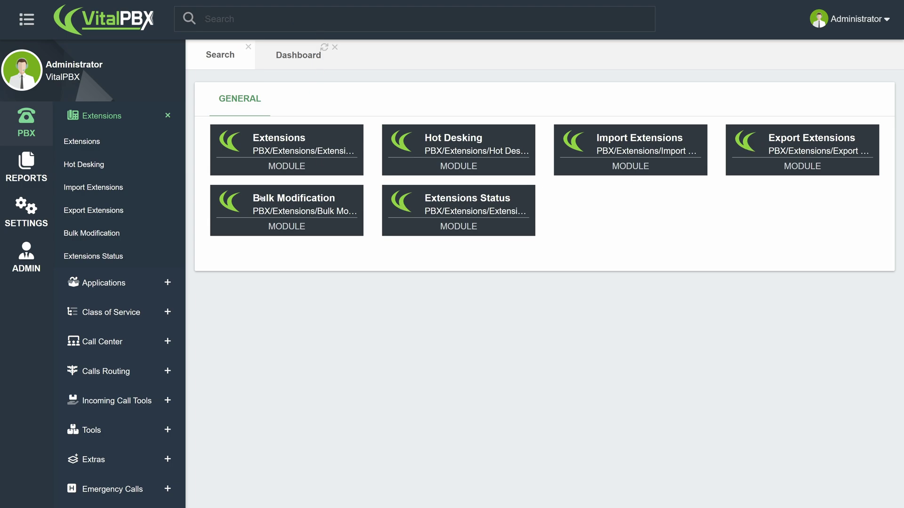
left_click(295, 139)
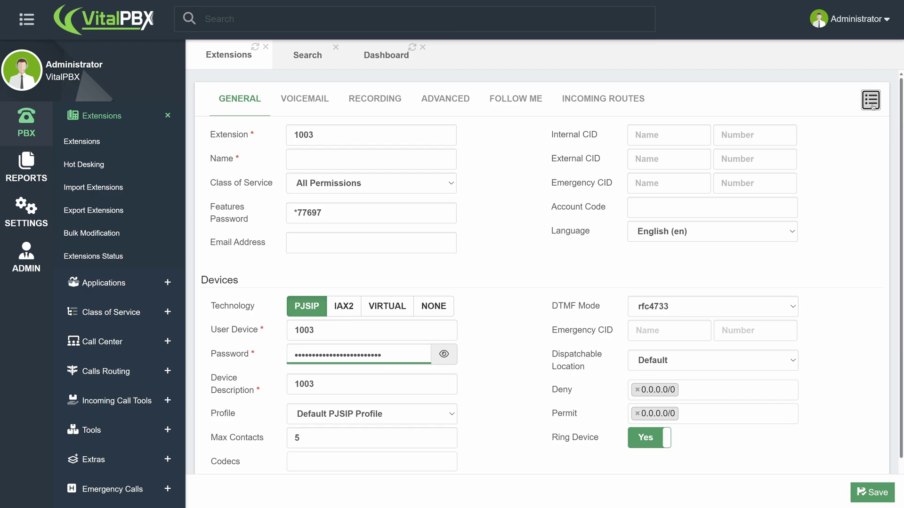
left_click(872, 106)
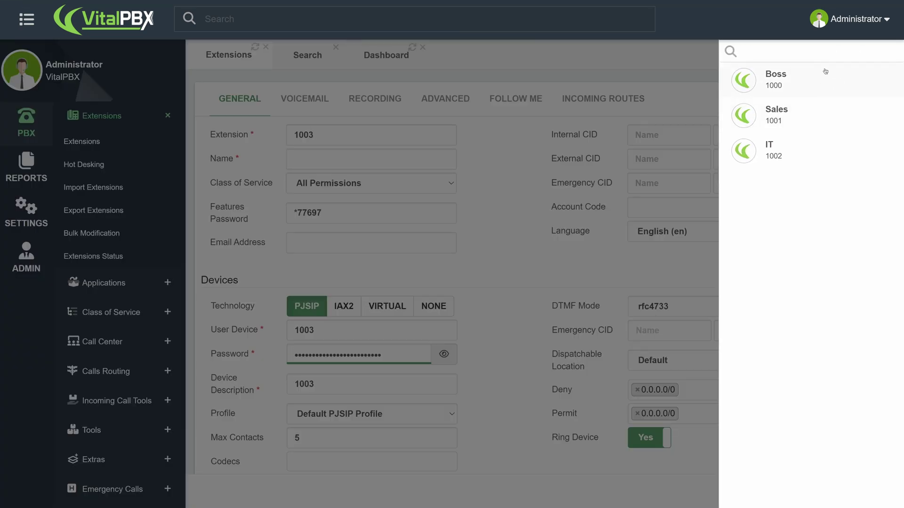
left_click(824, 50)
type("Boss")
key("BackSpace")
key("BackSpace")
key("BackSpace")
key("BackSpace")
type("1002")
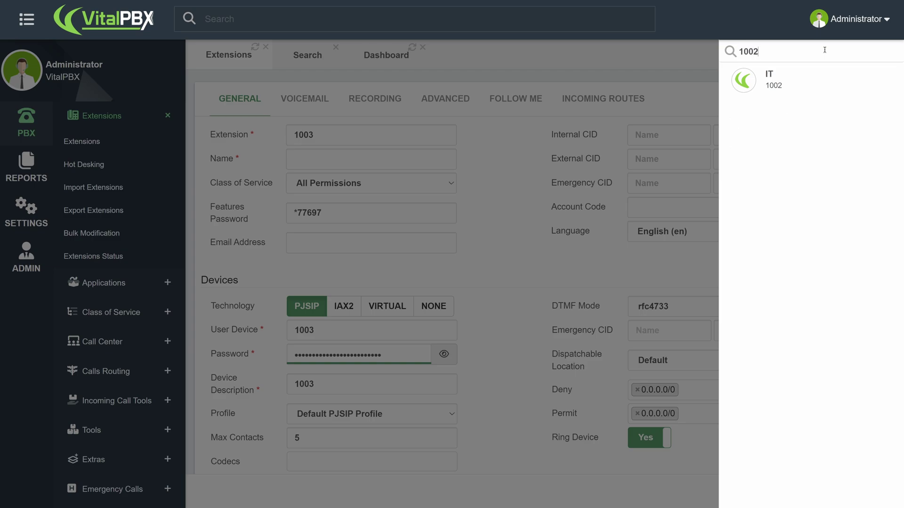
left_click(443, 160)
type("Accounting")
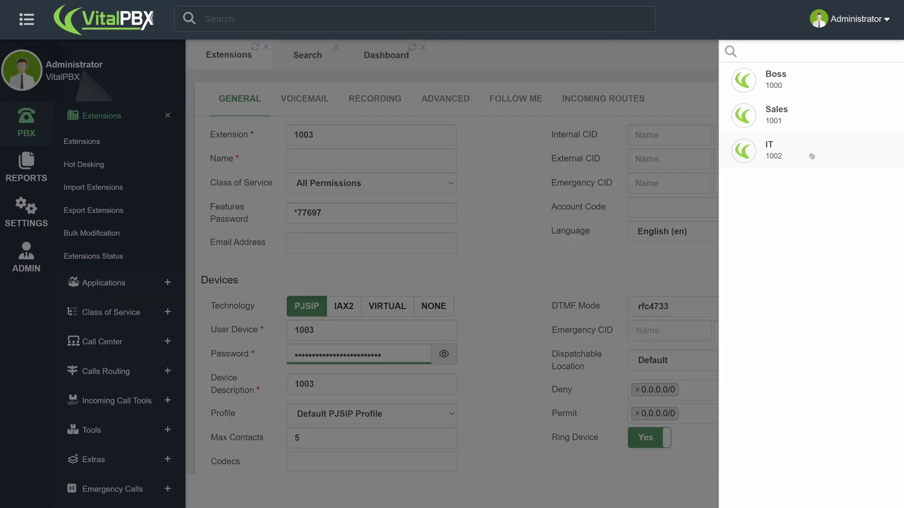
left_click(811, 155)
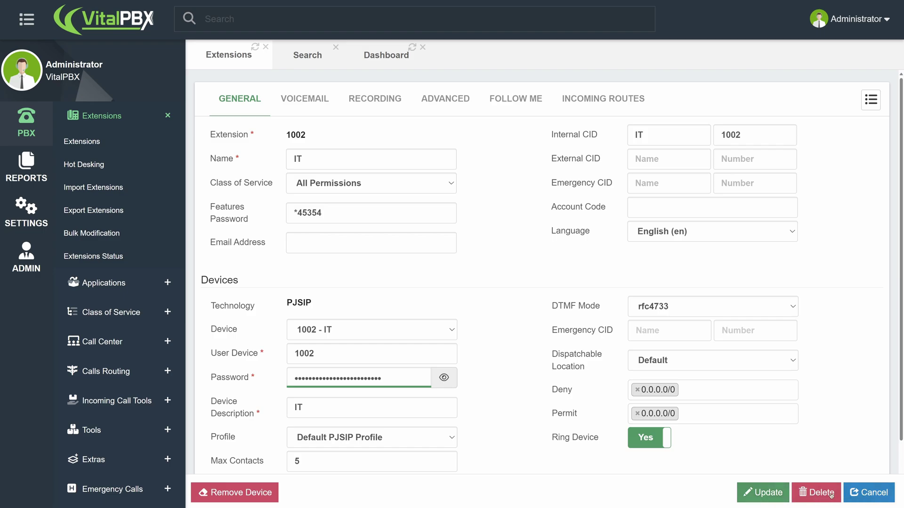
left_click(866, 492)
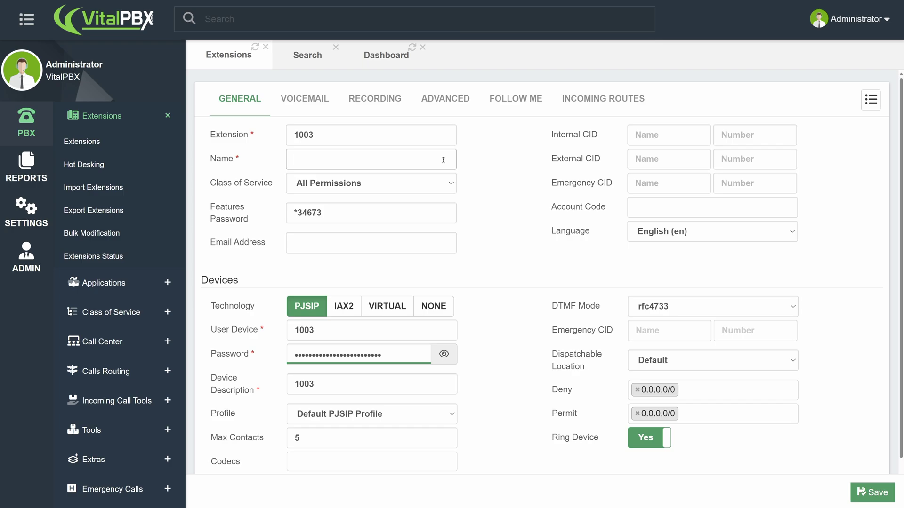
Name extension 1003 'Accounting', save it, and reload to apply pending changes
type("Accounting")
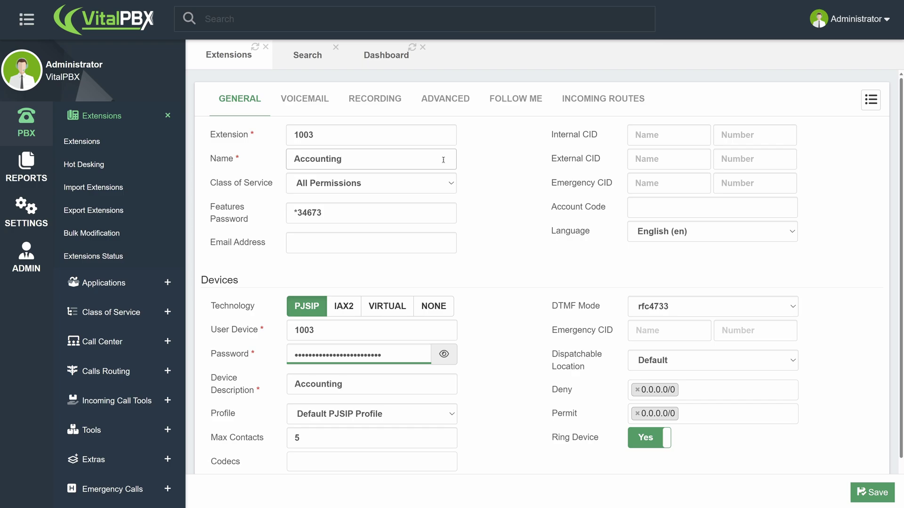
left_click(871, 492)
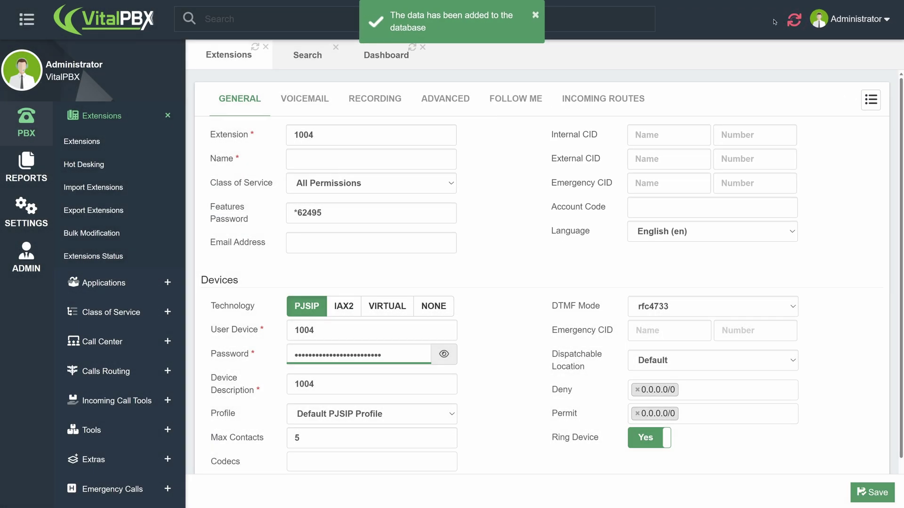
left_click(793, 21)
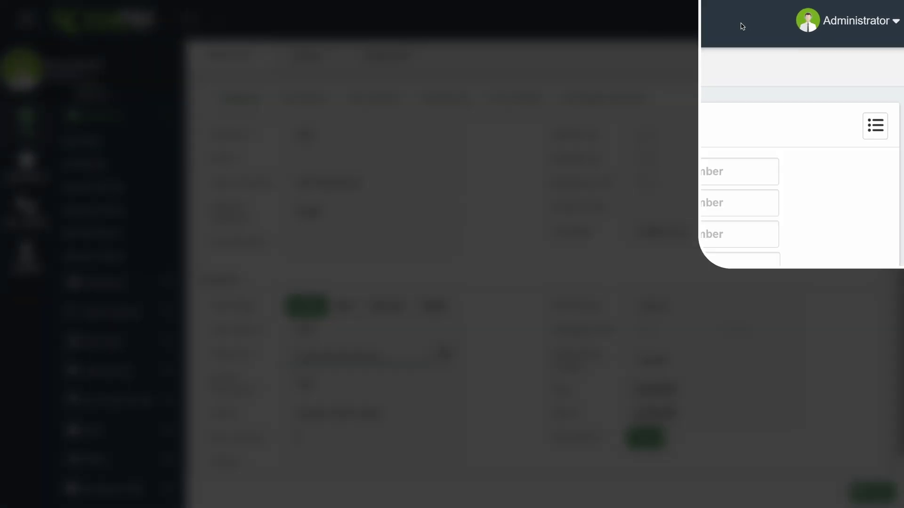
Open the Administrator account menu and close it again
left_click(834, 31)
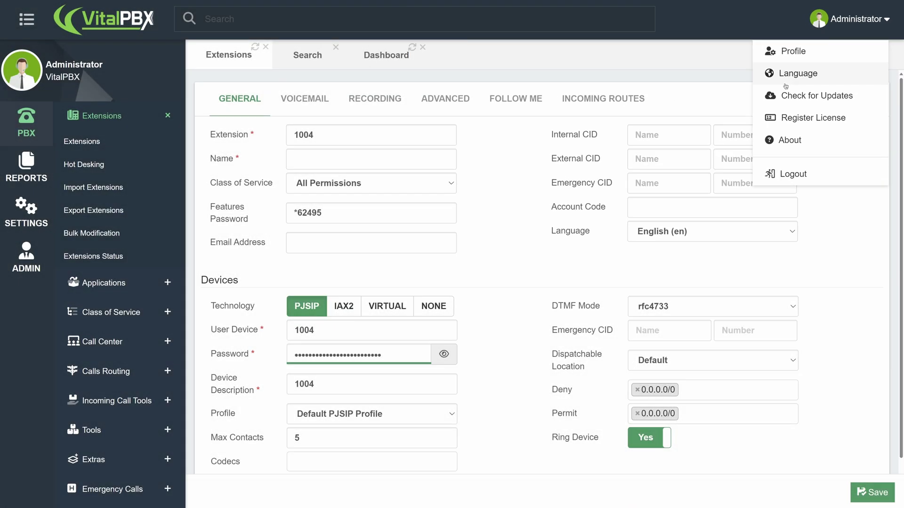
left_click(462, 61)
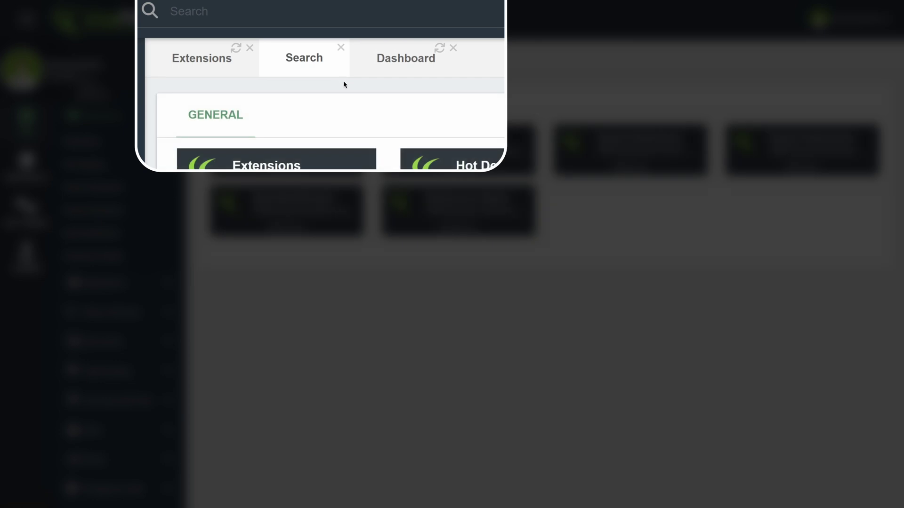
Close the Search and Dashboard tabs, keeping only the Extensions tab open
left_click(225, 71)
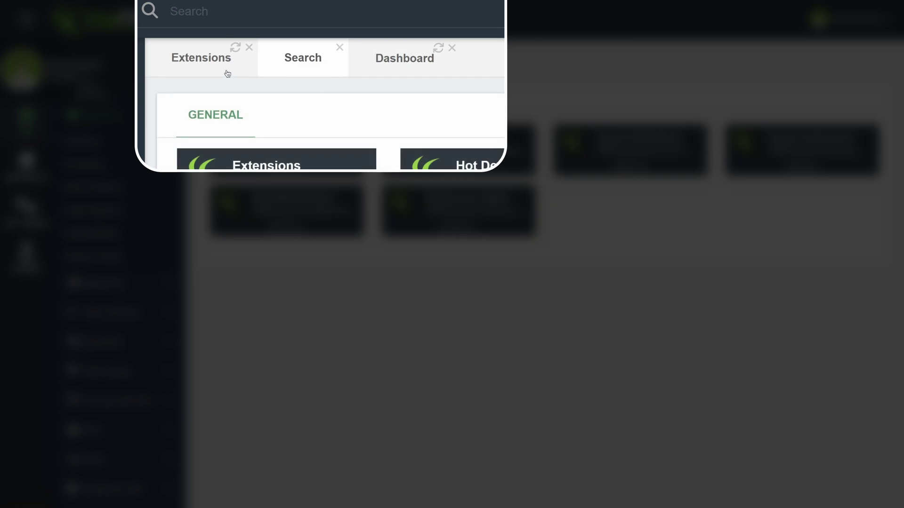
right_click(221, 70)
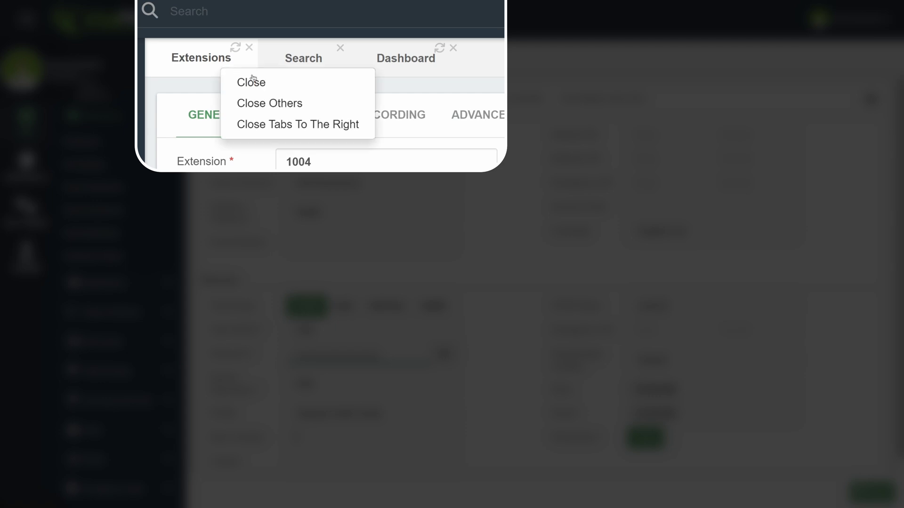
left_click(268, 125)
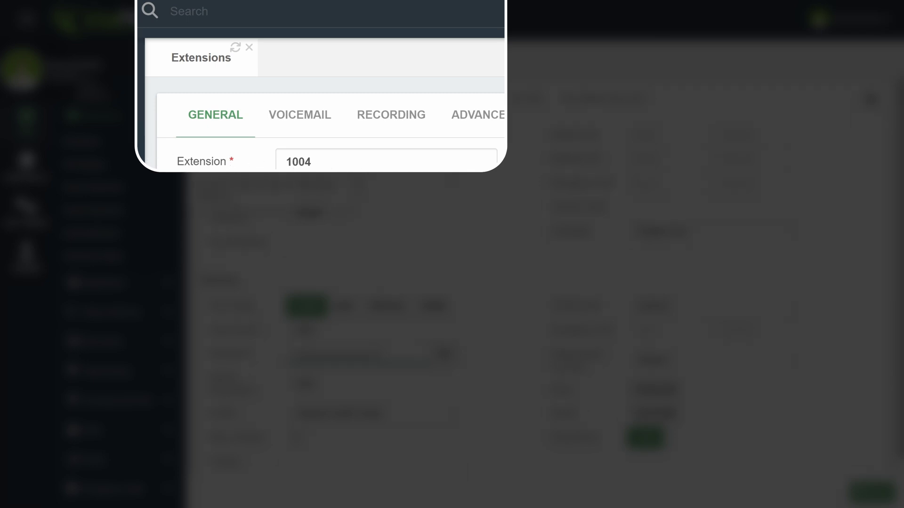
mouse_move(226, 162)
mouse_move(227, 188)
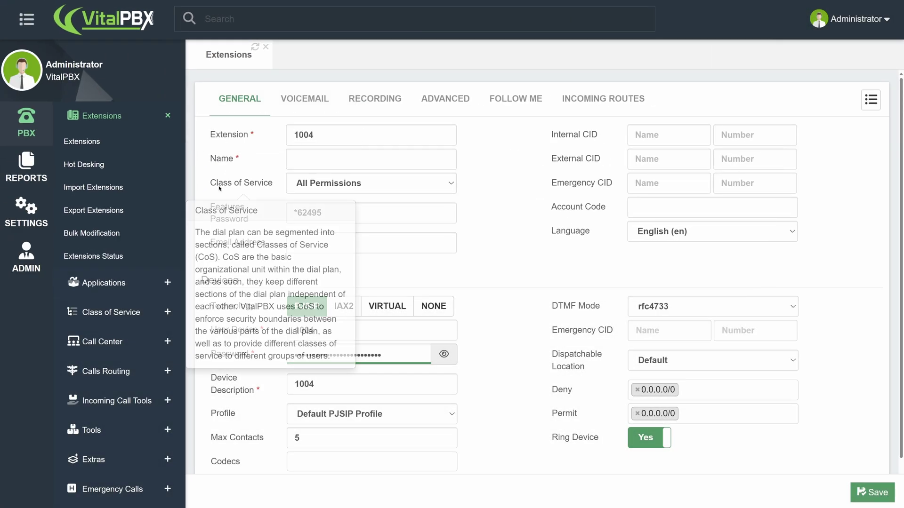
mouse_move(242, 211)
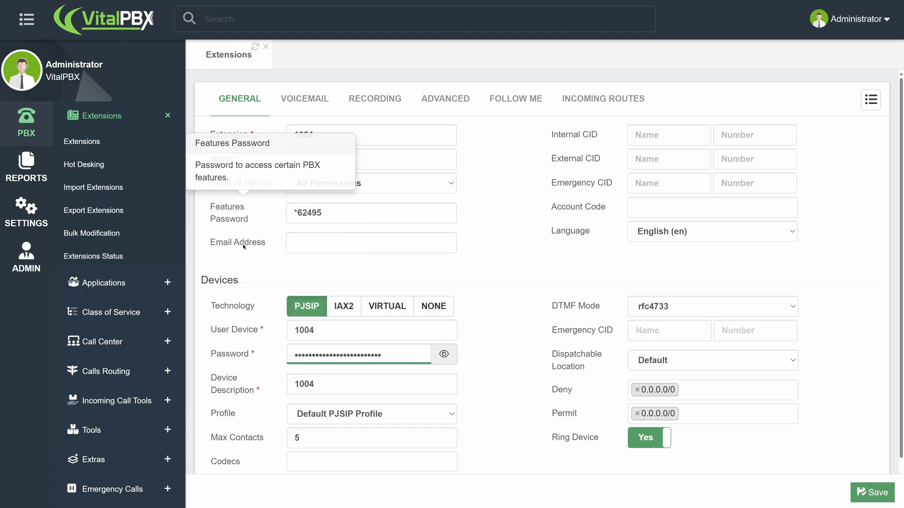
mouse_move(242, 250)
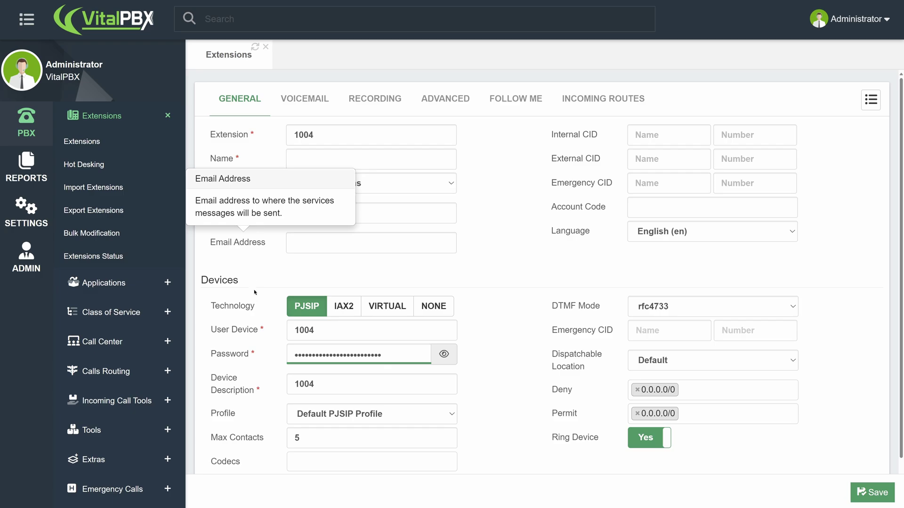
mouse_move(248, 314)
mouse_move(245, 332)
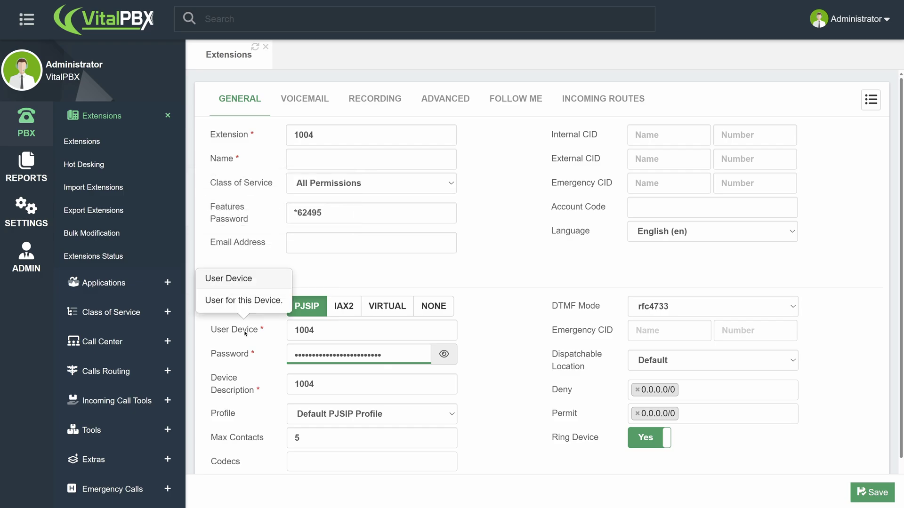